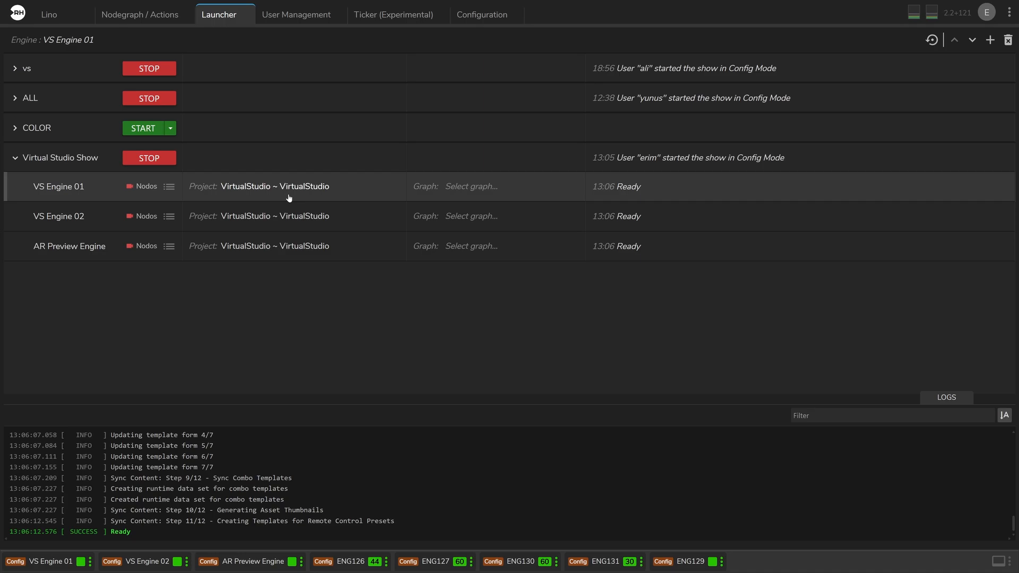
- Select VS Engine 02 and AR Preview Engine in the Virtual Studio Show and review their launch status
click(207, 226)
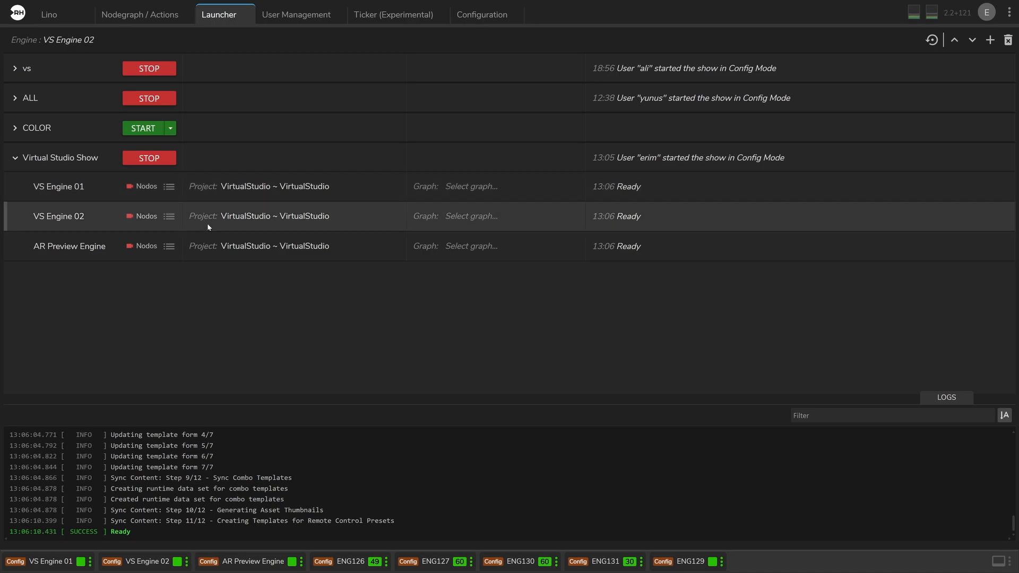
click(206, 255)
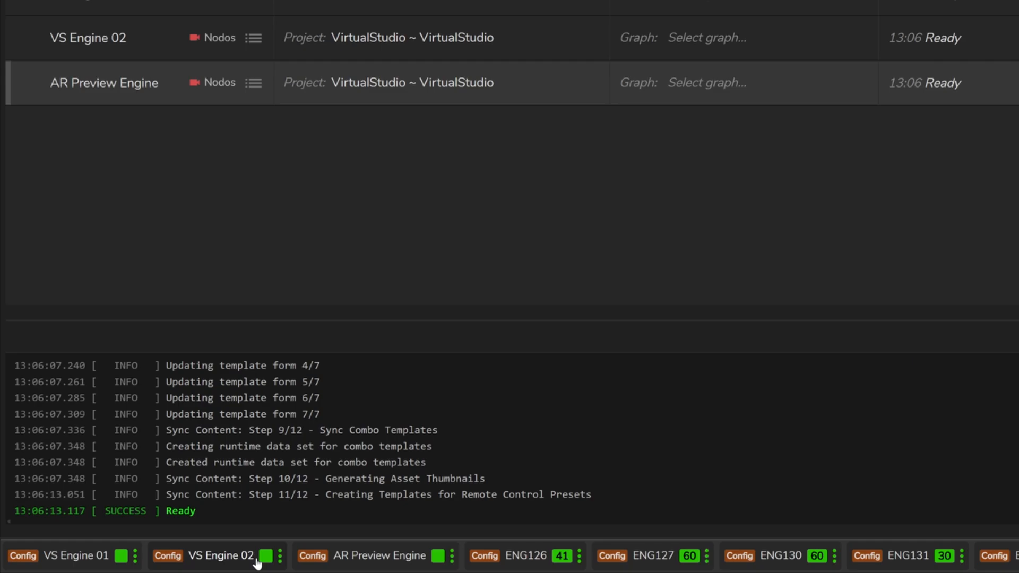
mouse_move(405, 567)
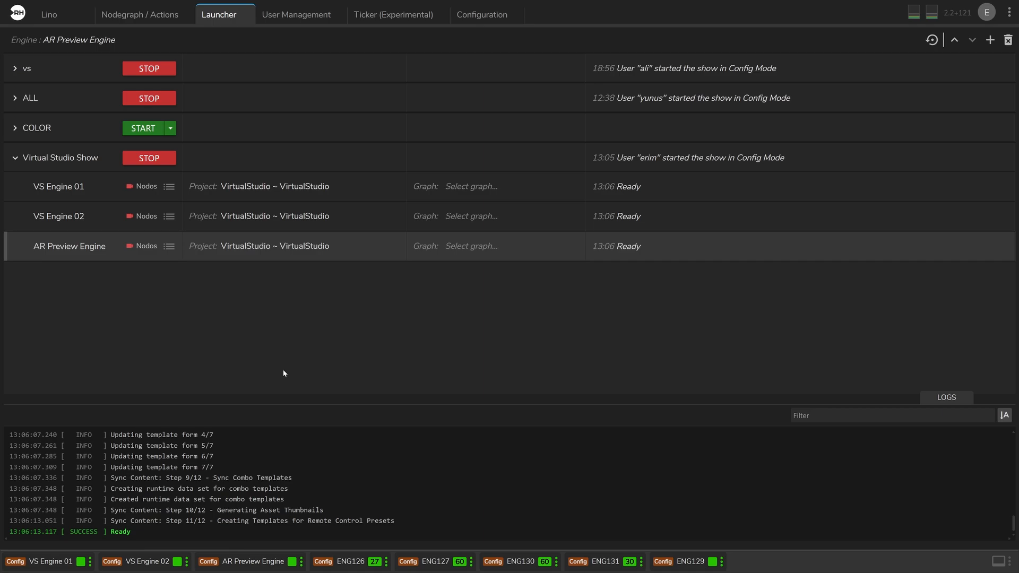
- Open VS Engine 01's nodegraph and add the UE5 engine to it as a node
click(153, 15)
click(40, 562)
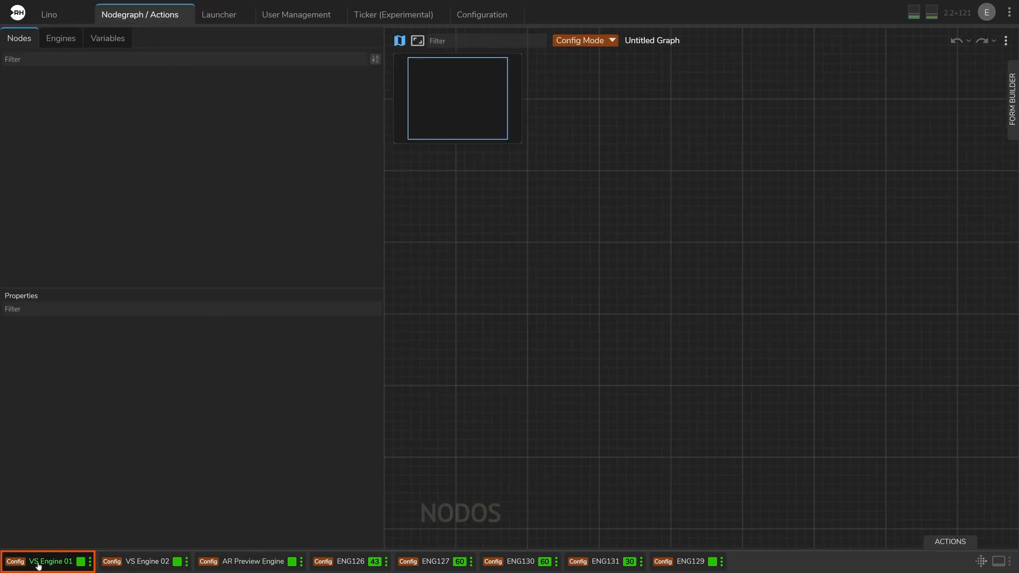
drag(383, 244, 283, 219)
click(60, 38)
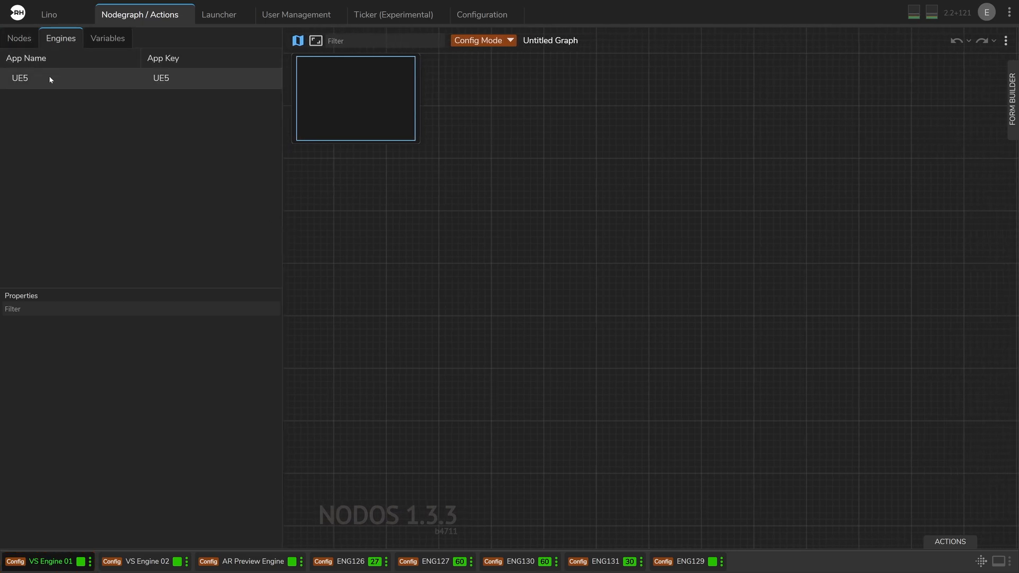
drag(49, 76, 497, 223)
scroll(488, 212, up, 4)
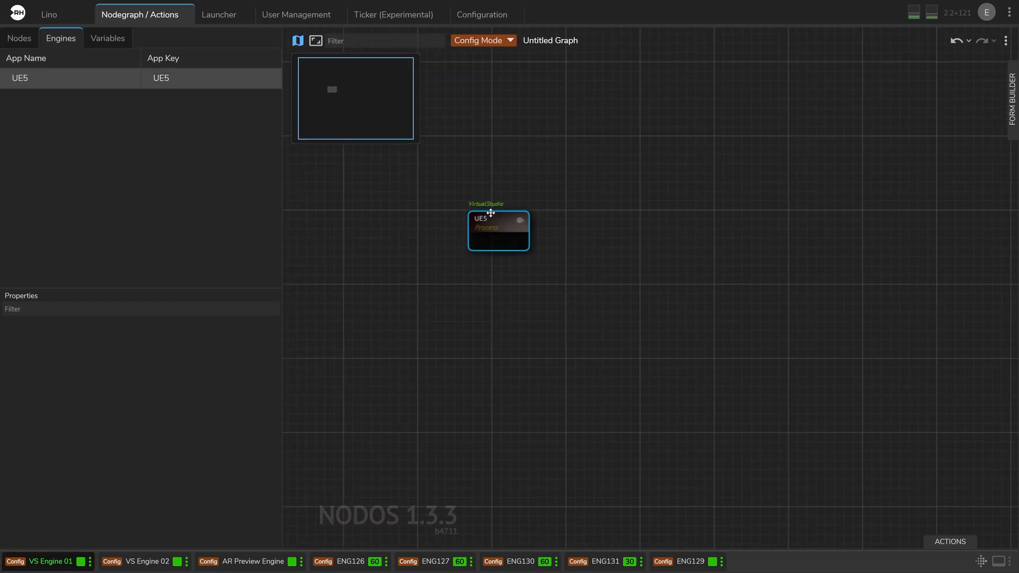
right_drag(438, 293, 455, 329)
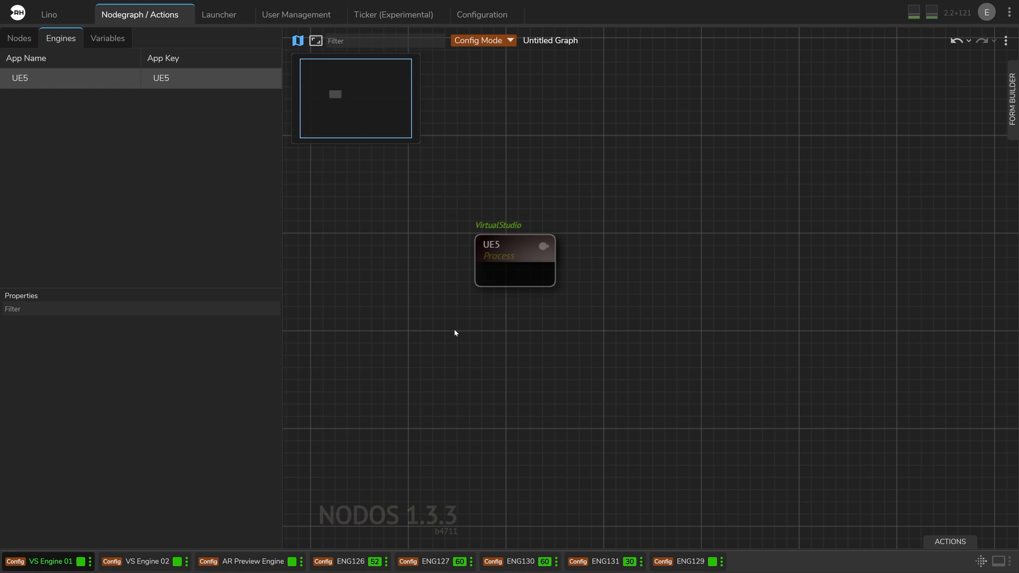
- Spawn a Reality Camera from VS Engine 01's UE5 node and check the engine's graph channel in the launcher
click(510, 259)
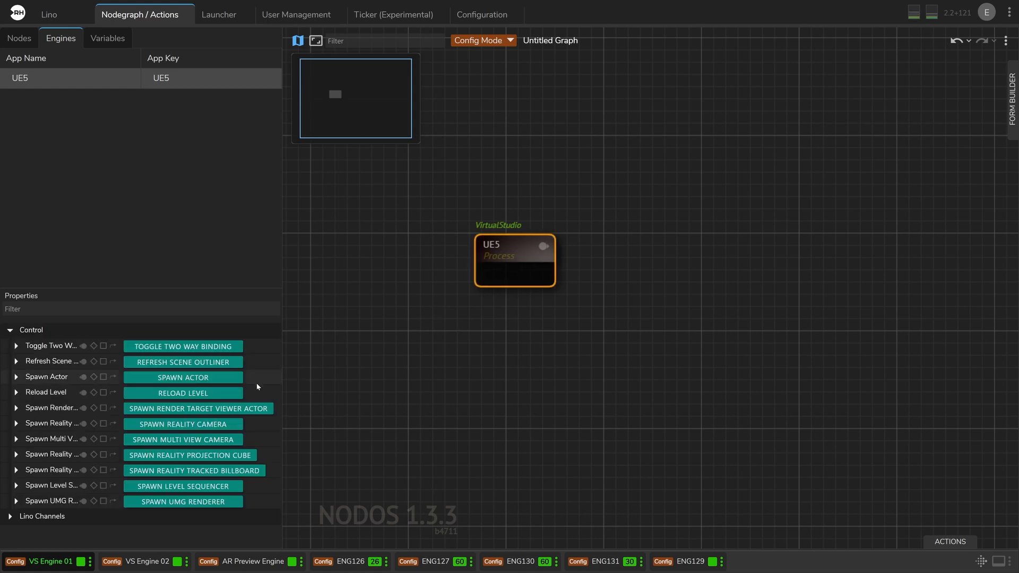
click(211, 423)
right_drag(445, 374, 473, 402)
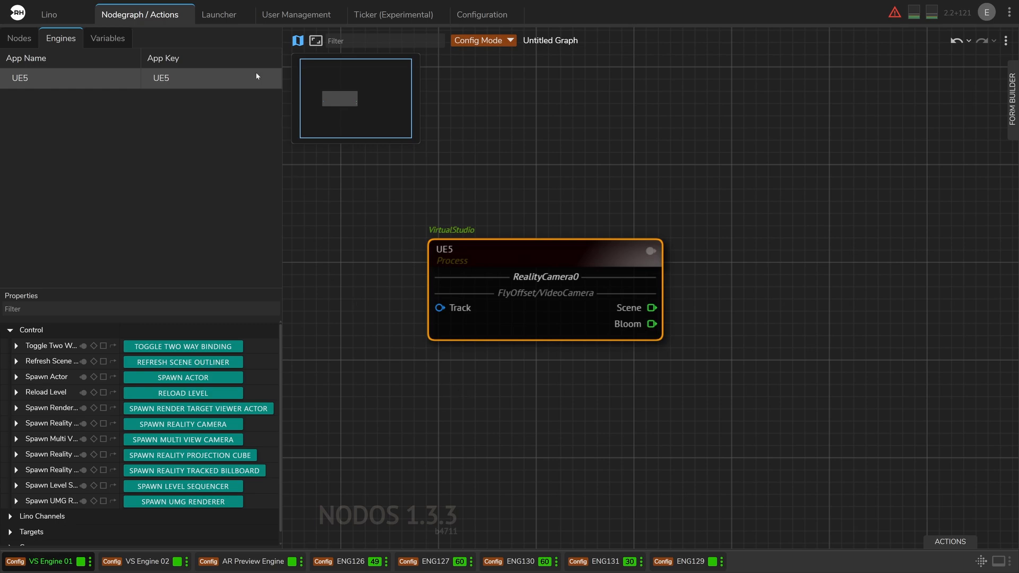
click(225, 16)
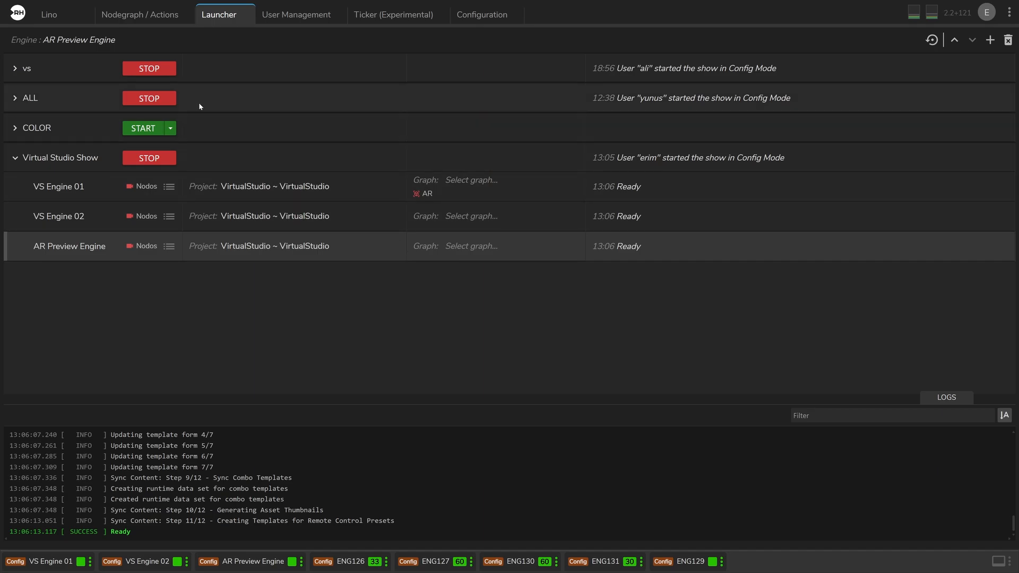
click(147, 21)
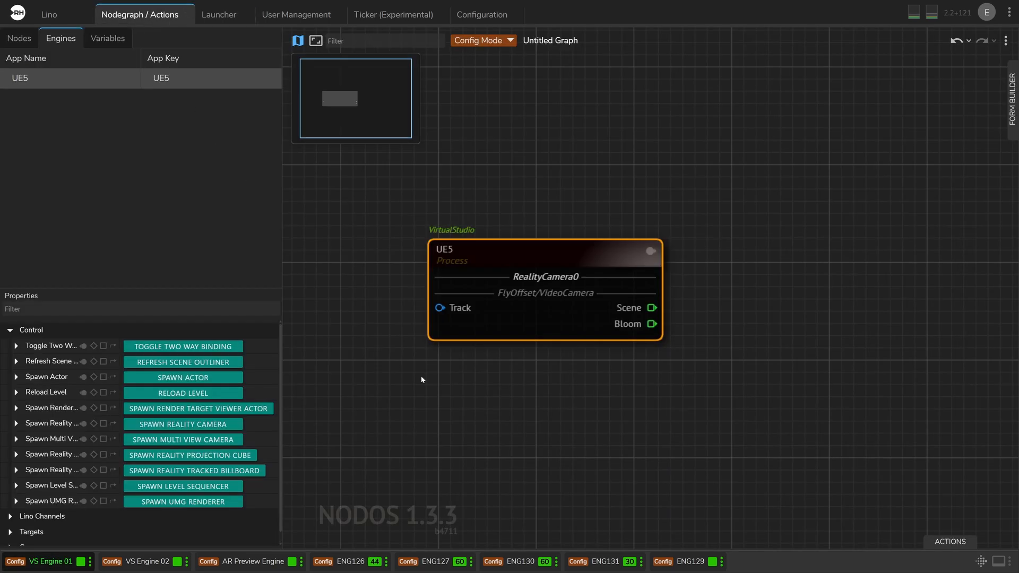
- Add the UE5 engine to VS Engine 02's nodegraph and spawn a Reality Camera from its node
drag(422, 376, 508, 384)
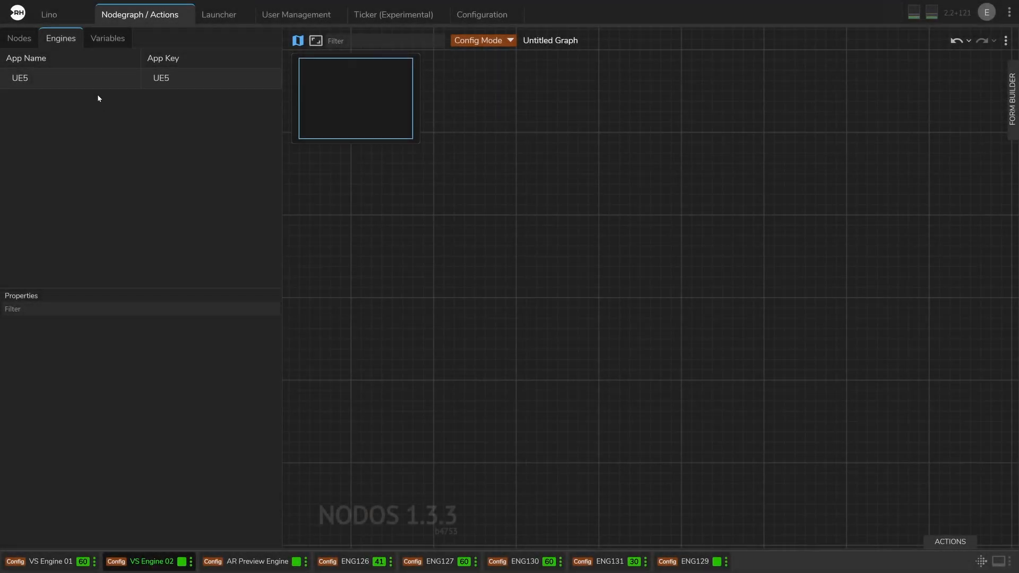
drag(91, 85, 560, 287)
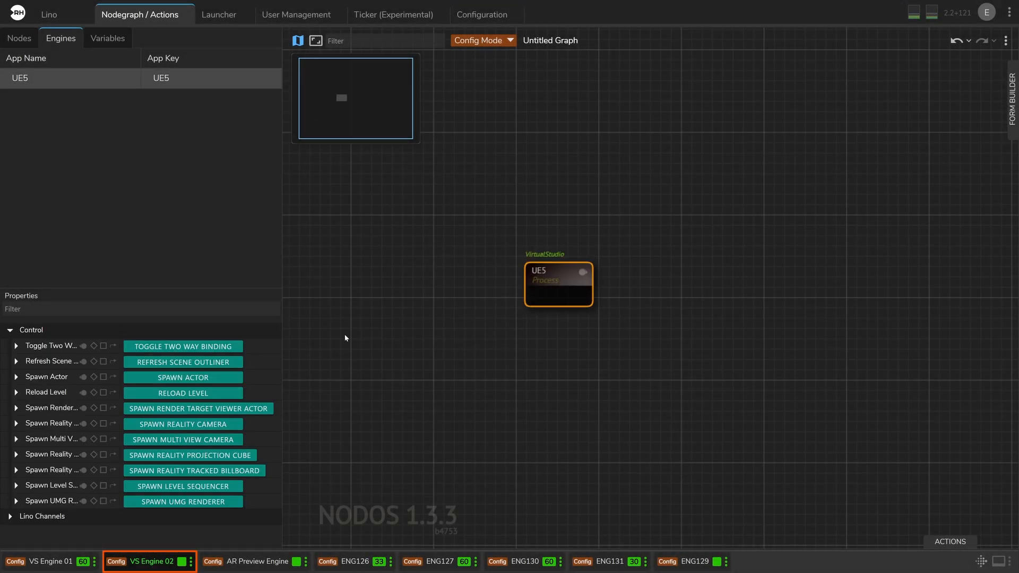
click(233, 424)
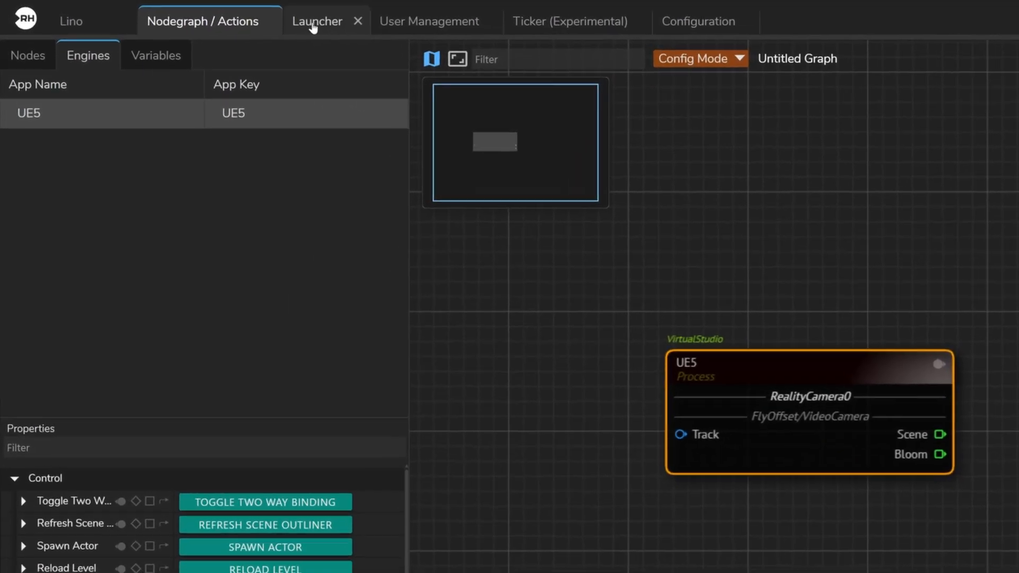
- Check VS Engine 02's graph channel in the launcher and return to its nodegraph
click(218, 15)
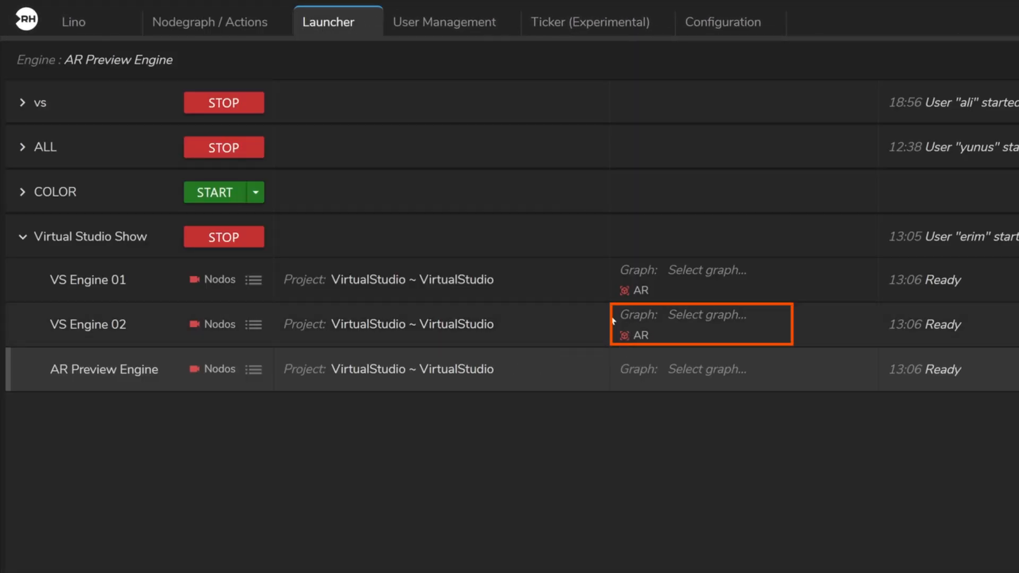
click(567, 320)
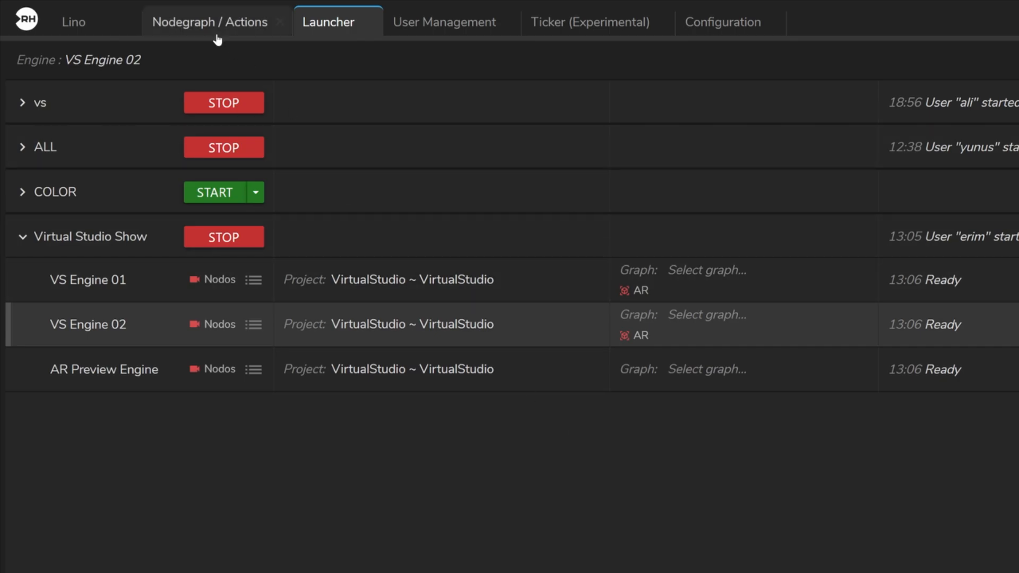
click(215, 26)
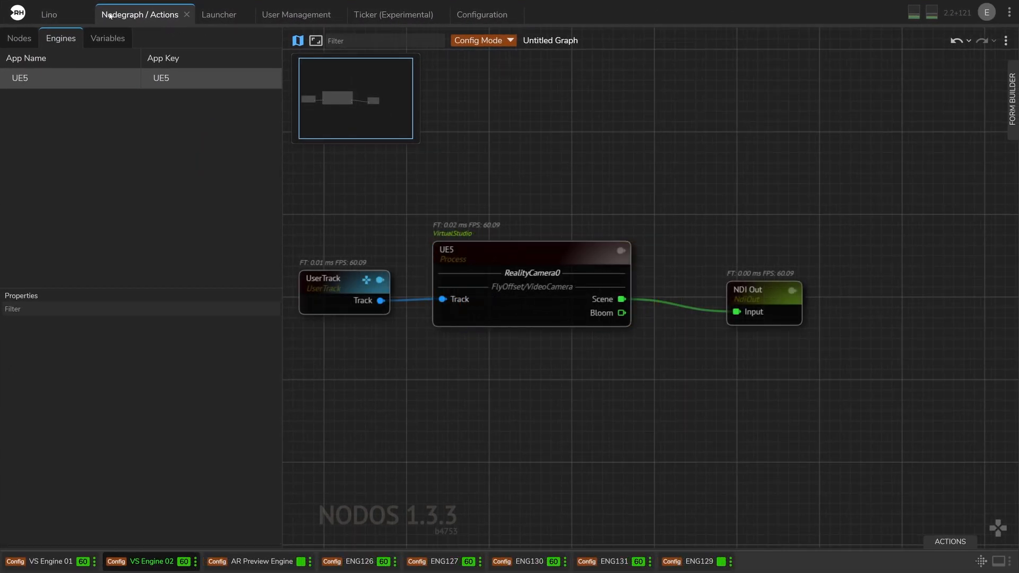
- In Lino, switch the templates to Virtual Studio Show and filter them to those marked with a green dot
click(51, 15)
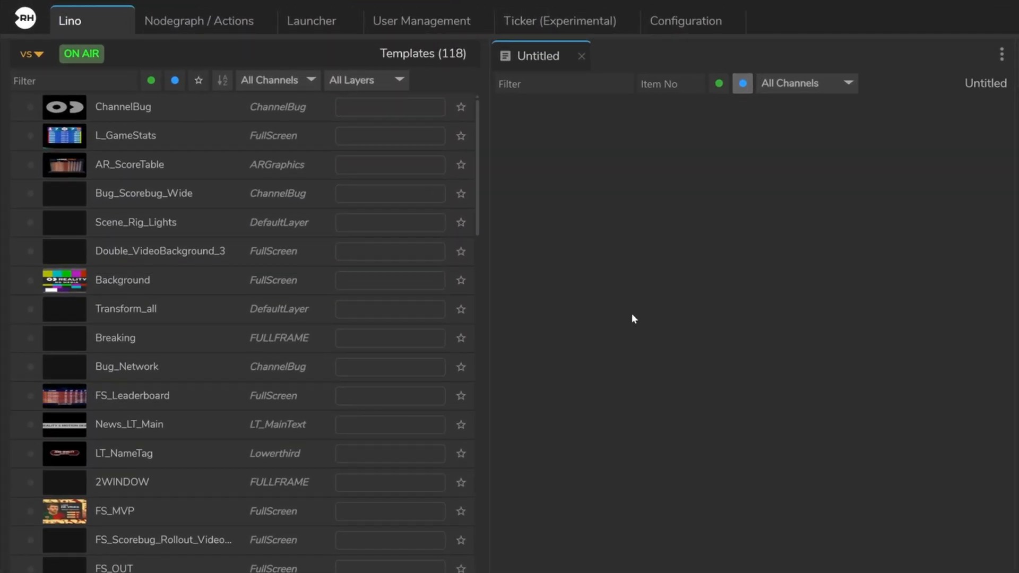
click(31, 54)
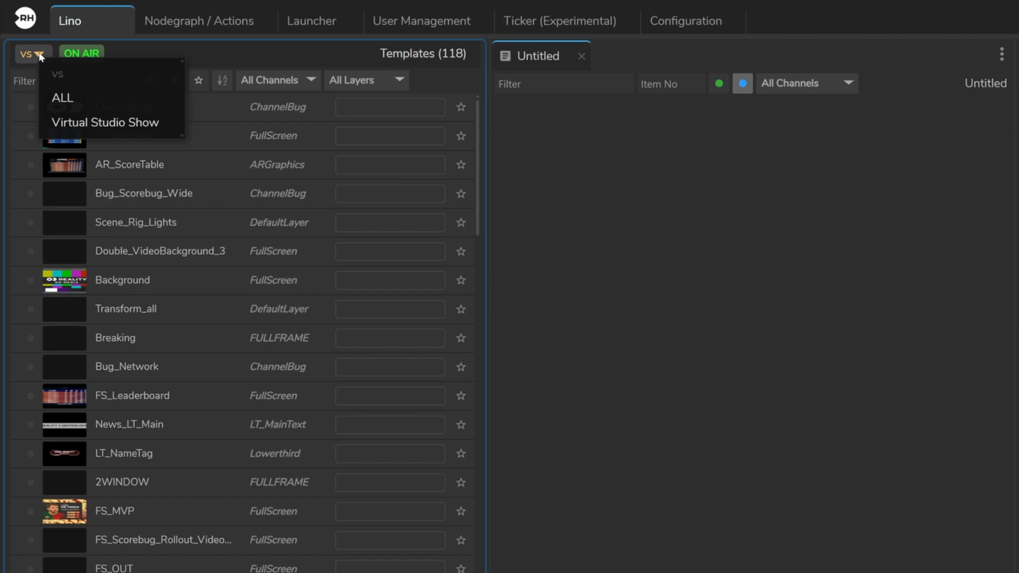
click(84, 116)
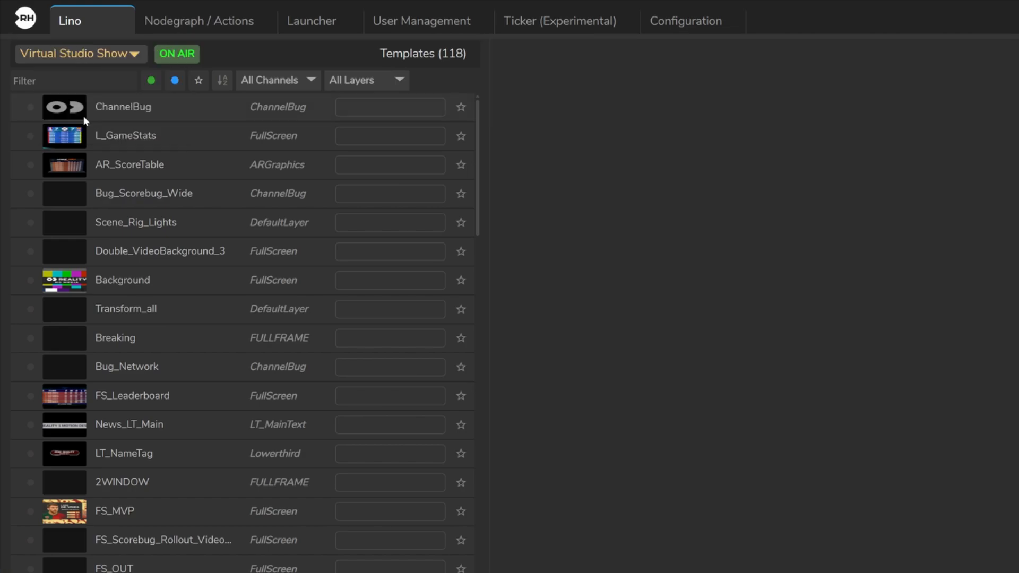
click(154, 81)
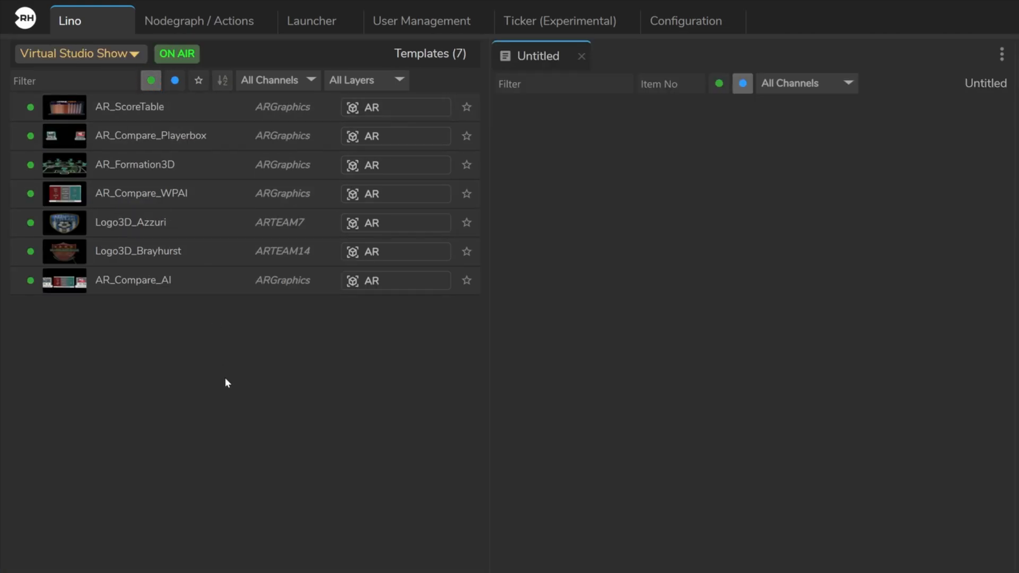
- Add the AR_Compare_WPAI template to the Untitled rundown and assign the item to the AR channel
drag(133, 189, 714, 210)
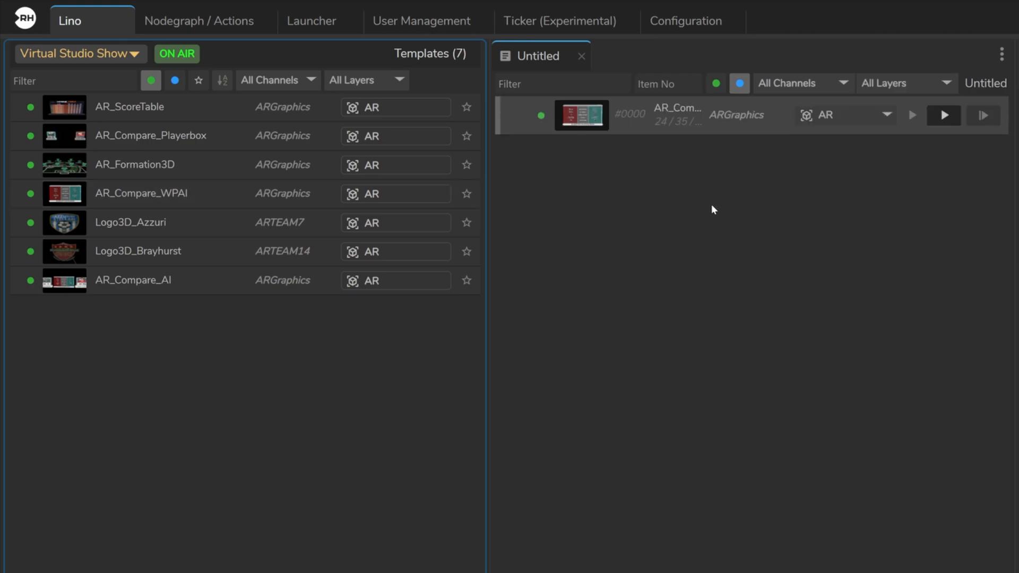
click(848, 114)
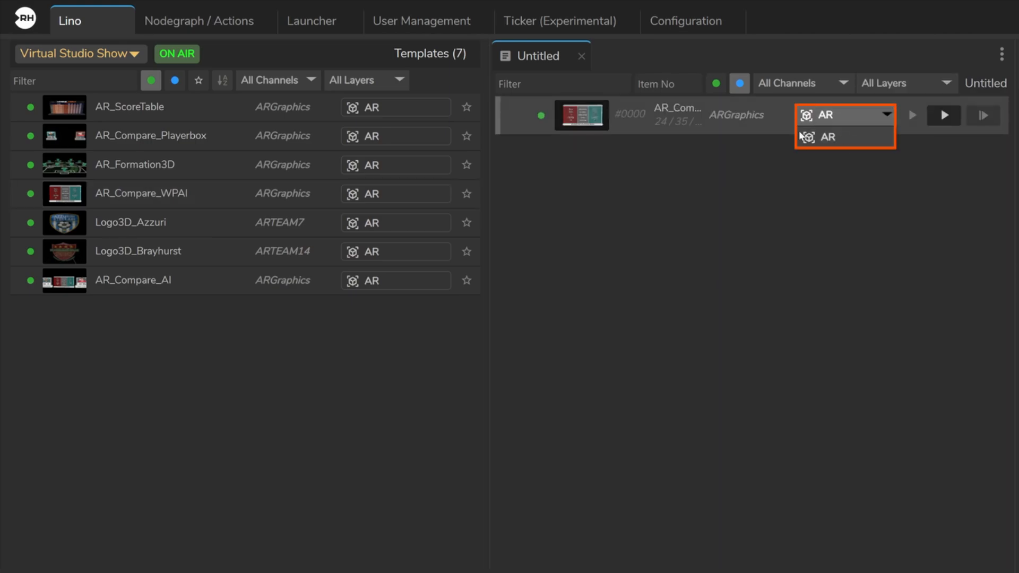
click(825, 137)
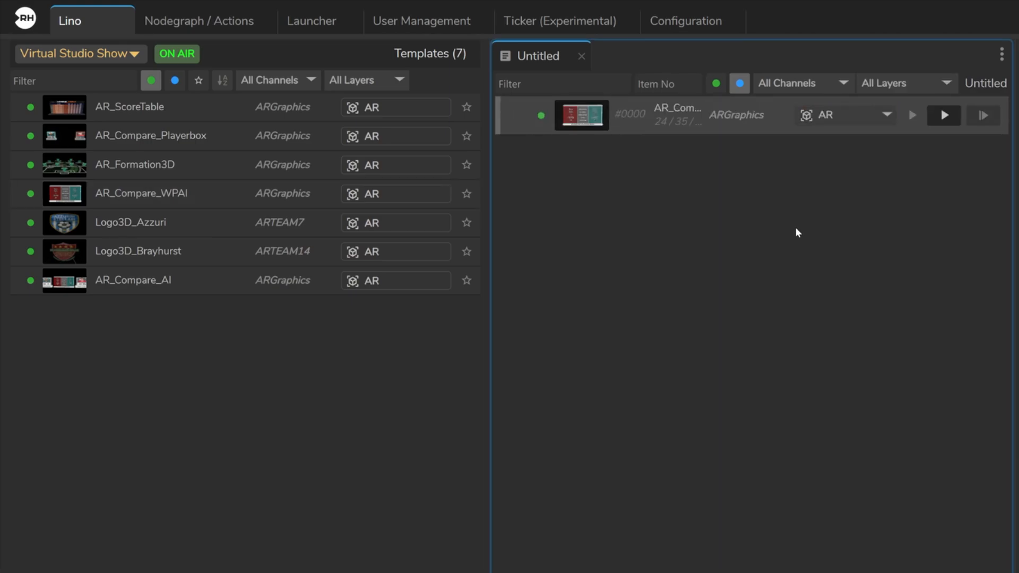
- Select VS Engine 02's UE5 node in the nodegraph and inspect its Lino Channels properties
click(199, 21)
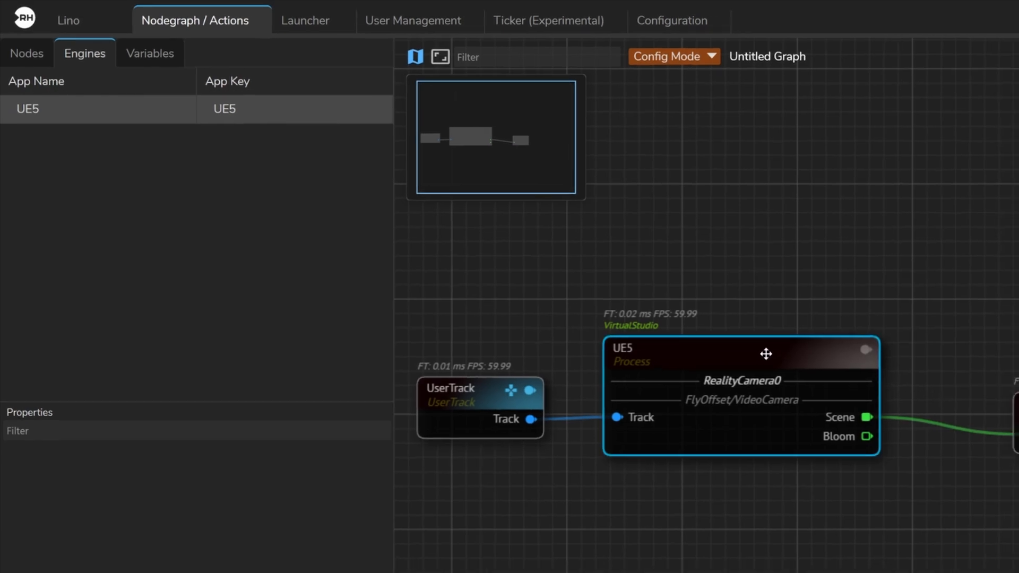
click(780, 358)
click(19, 38)
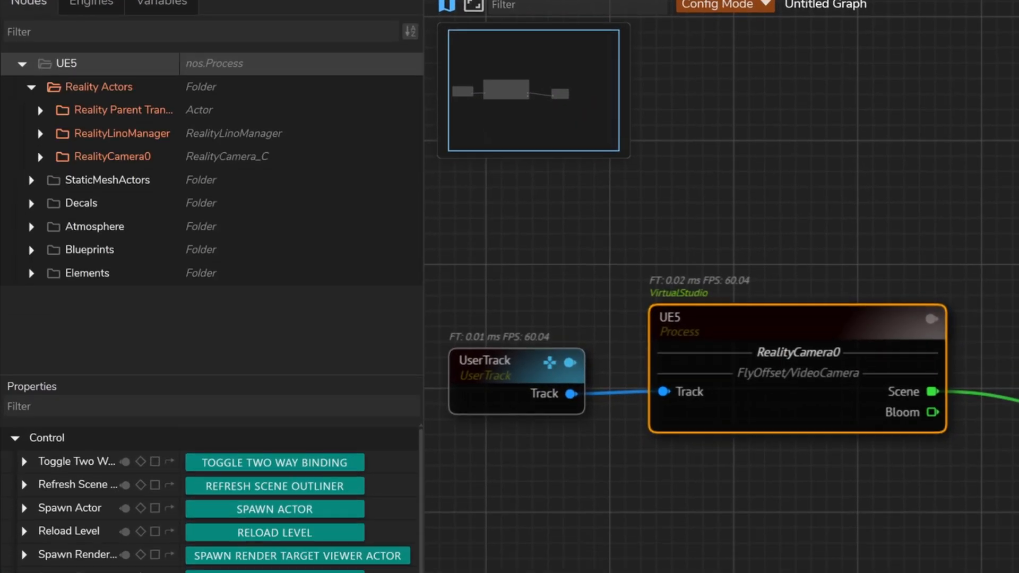
scroll(114, 414, down, 2)
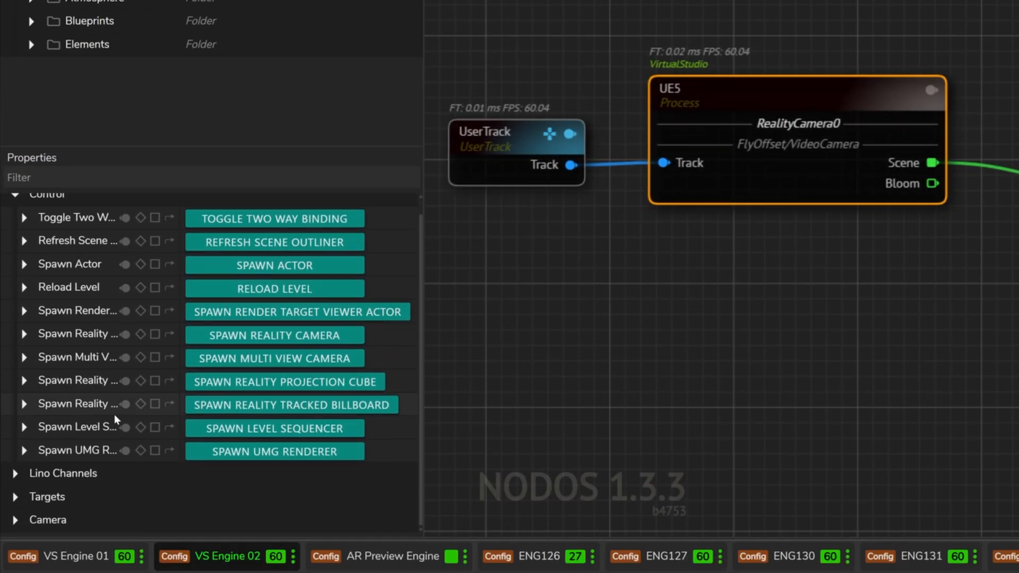
click(17, 474)
scroll(88, 409, down, 3)
double_click(265, 427)
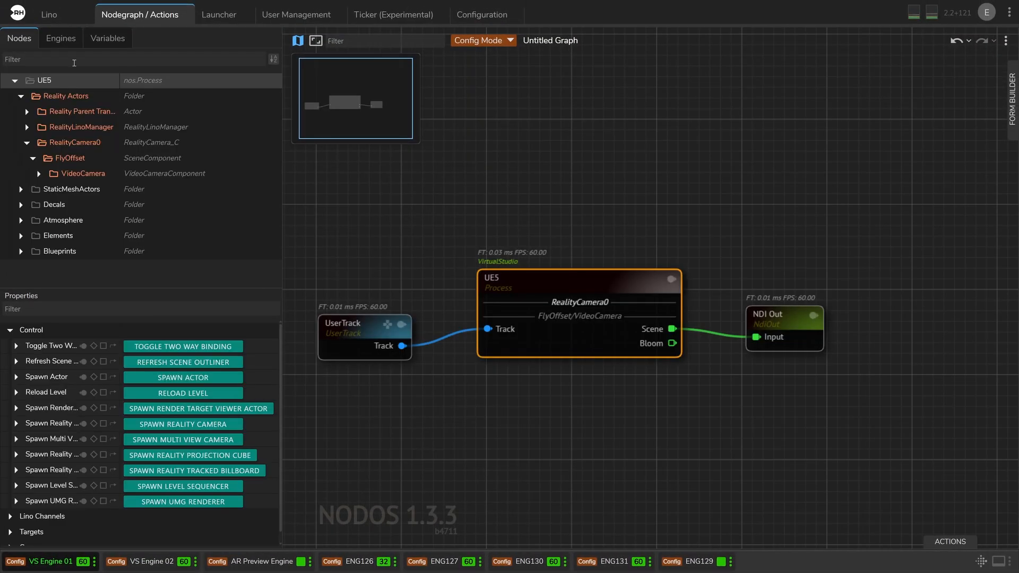
- Inspect the Lino Channels properties of VS Engine 01's UE5 node, widening the property area to read the full names
scroll(94, 476, down, 5)
click(134, 476)
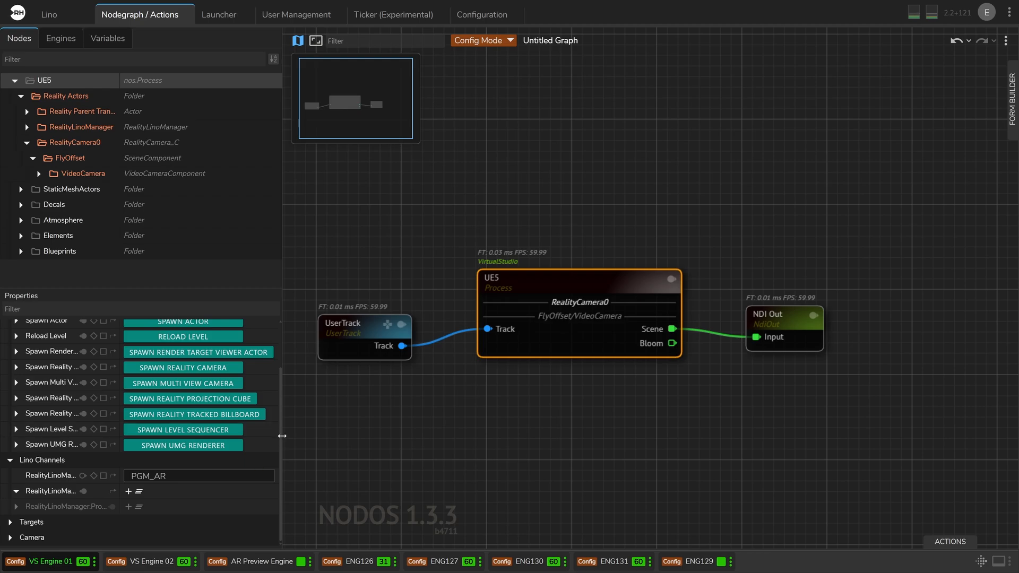
drag(281, 439, 347, 432)
drag(118, 476, 197, 476)
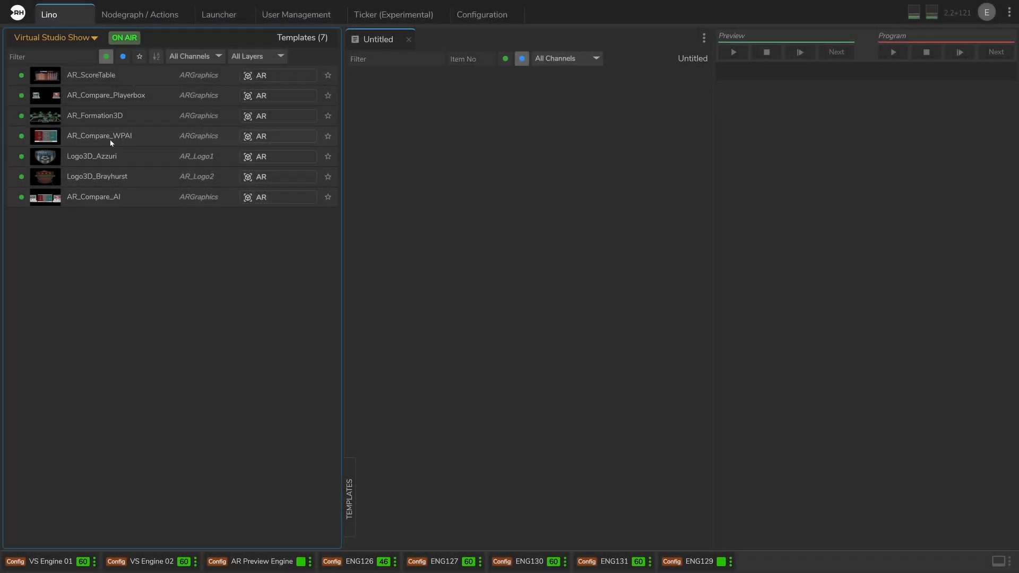
- Add AR_Compare_WPAI to the Untitled rundown and check the available template channels and the item's channel options
drag(111, 142, 484, 111)
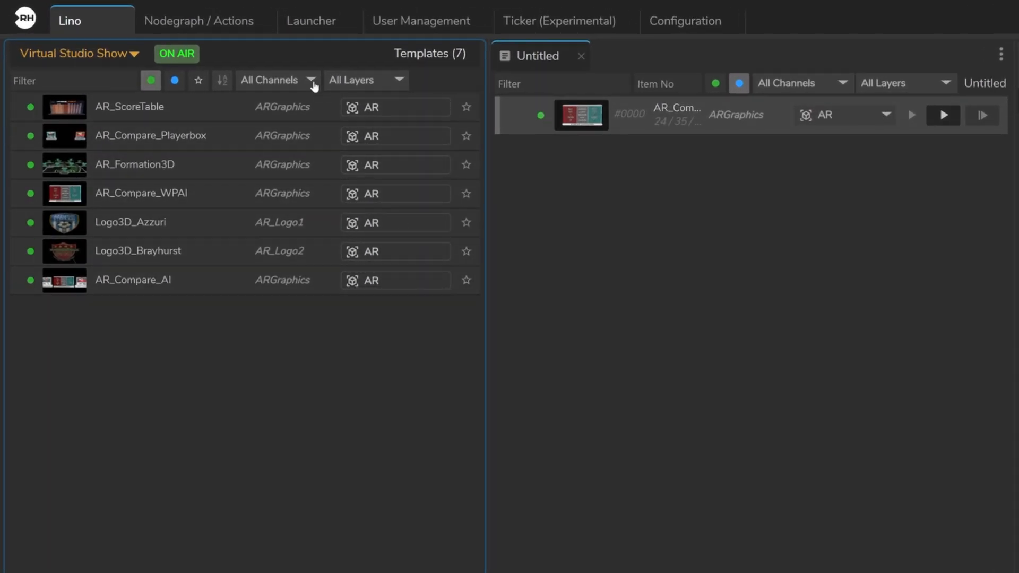
click(296, 81)
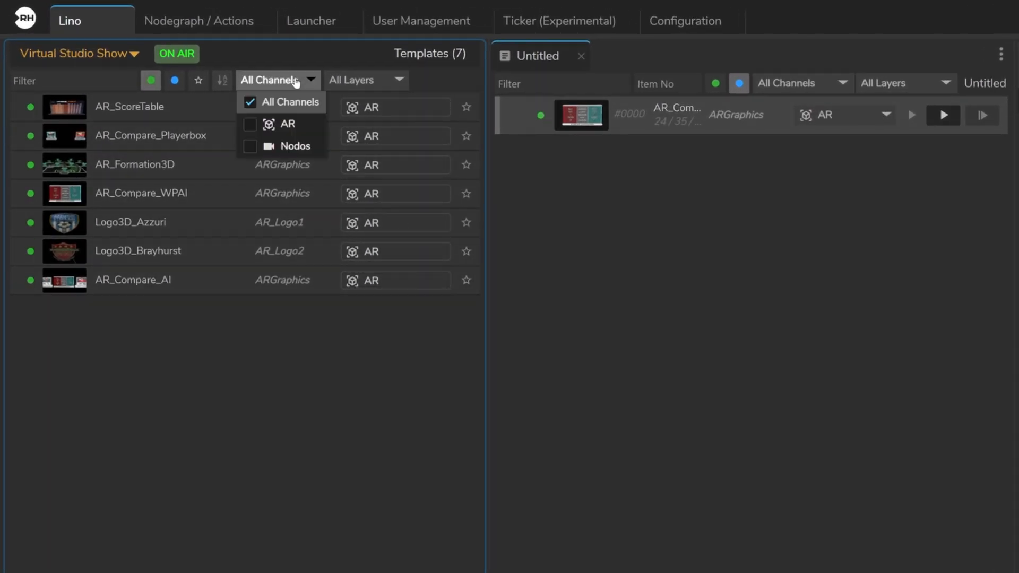
click(673, 210)
click(849, 114)
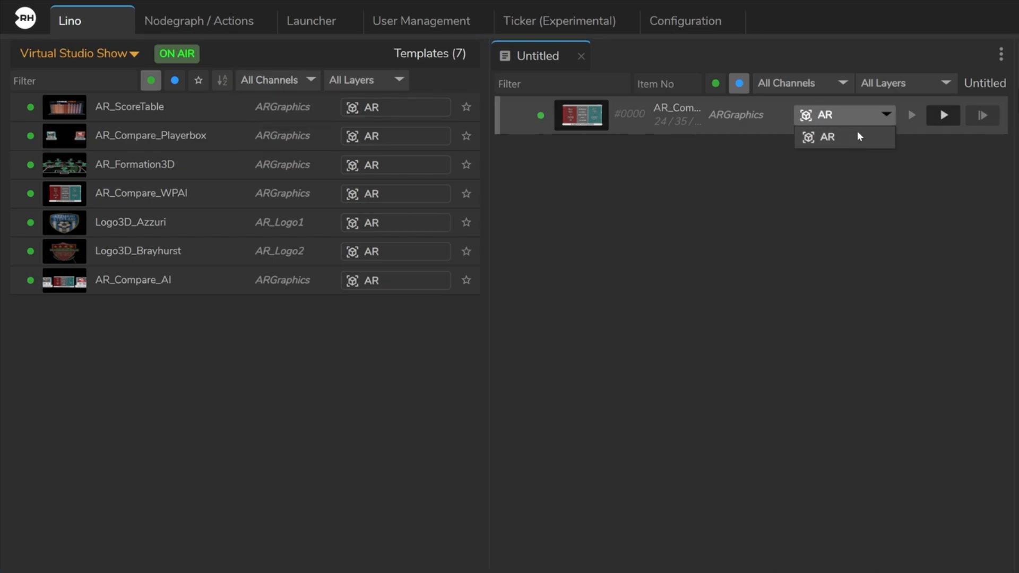
click(763, 225)
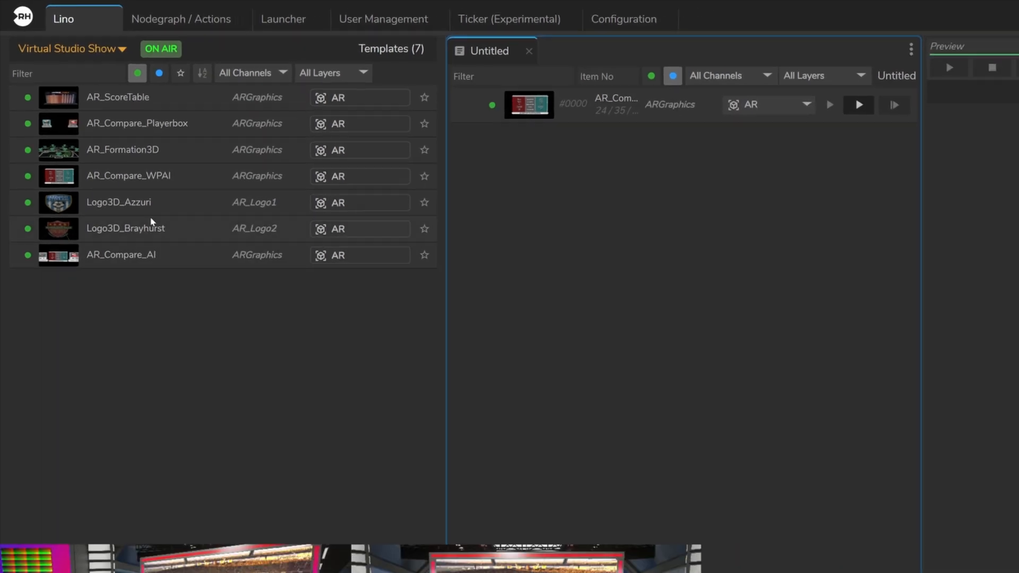
- Add AR_Compare_Playerbox to the rundown and play the AR_Compare_WPAI item on the AR channel
drag(109, 126, 645, 141)
click(664, 81)
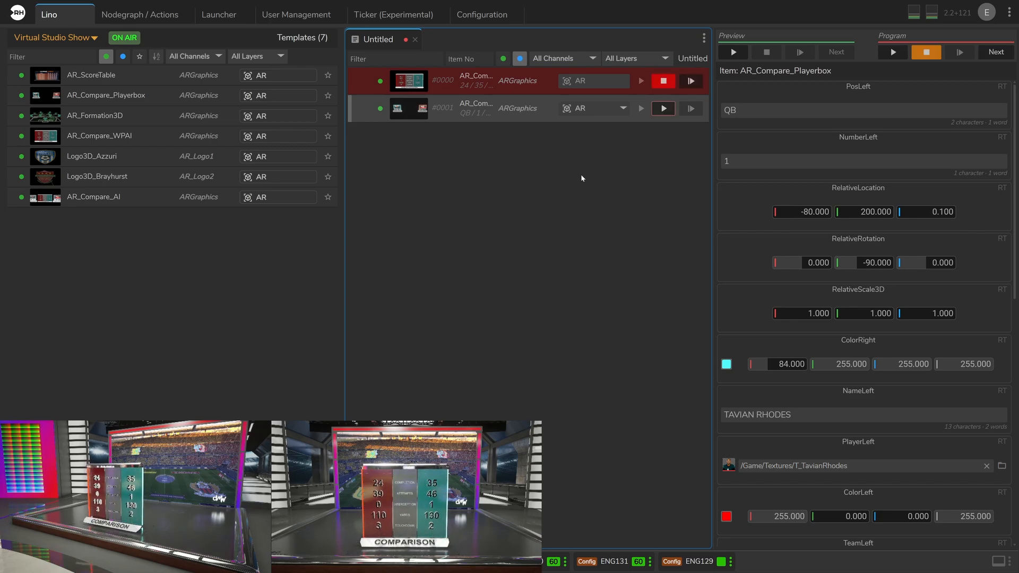
- Play the AR_Compare_Playerbox rundown item to program on the AR channel, and stop it
click(663, 108)
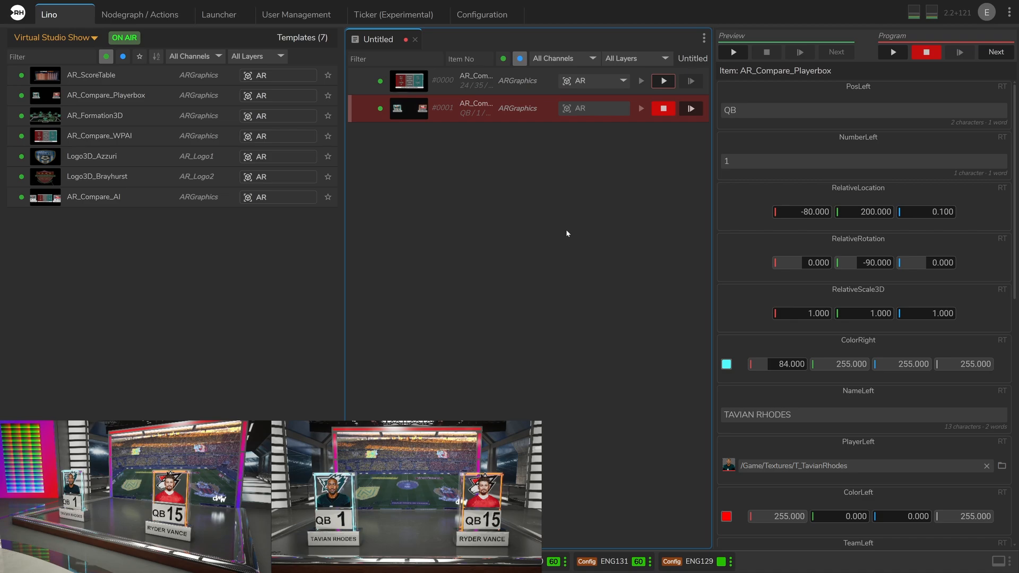
click(663, 108)
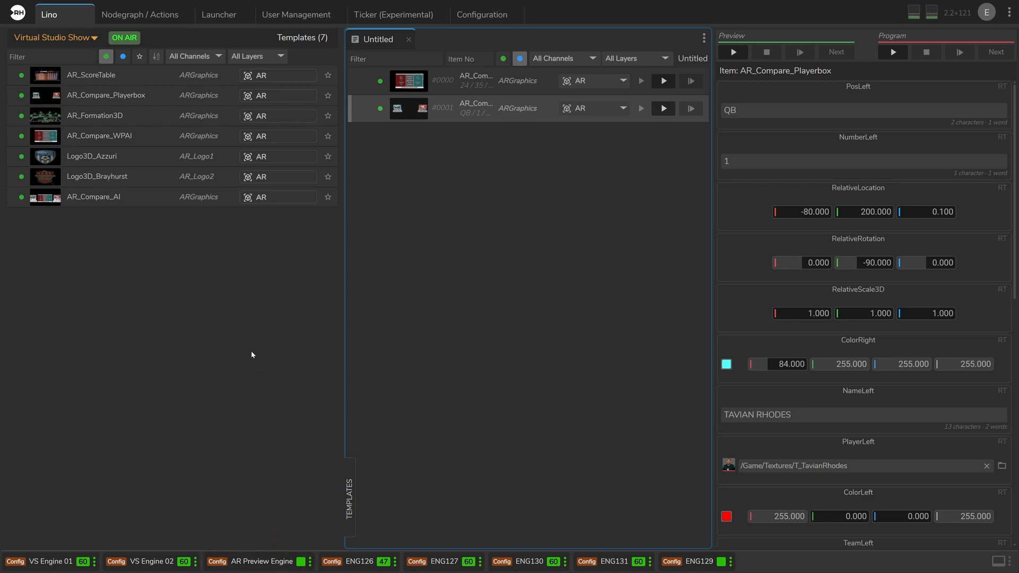
- Add the UE5 engine to the AR Preview Engine's nodegraph and select its node
click(139, 15)
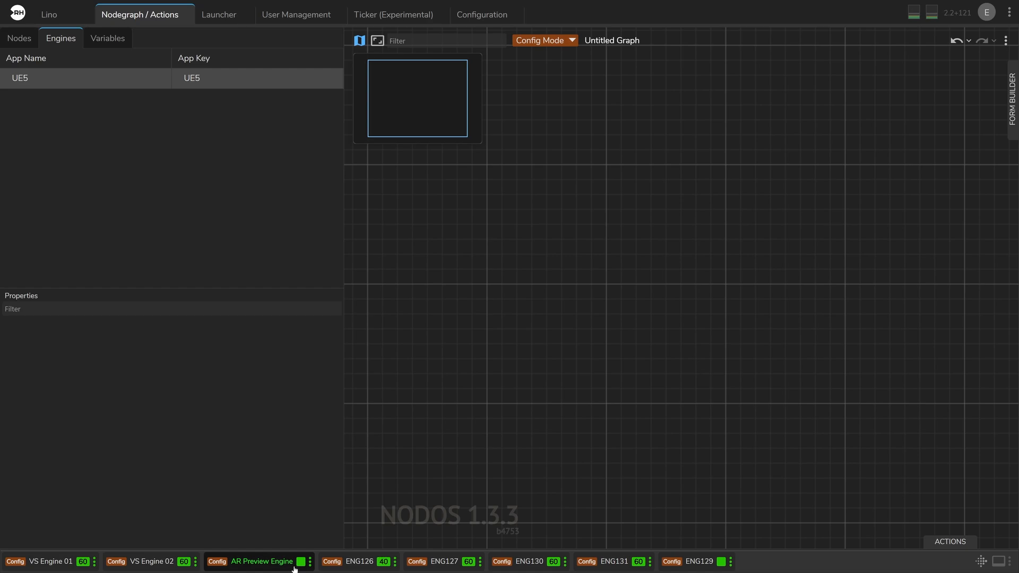
drag(65, 71, 498, 261)
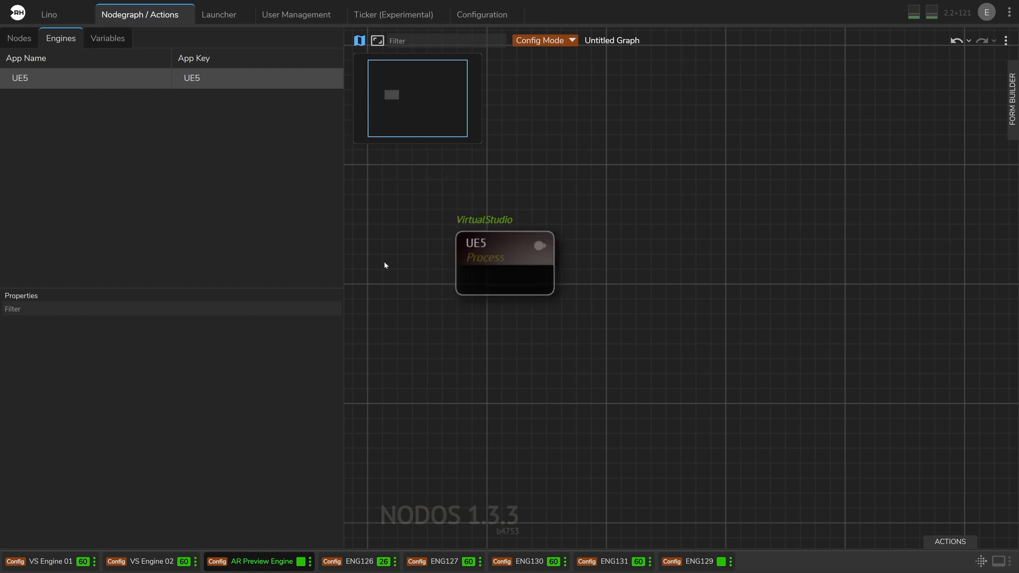
click(502, 262)
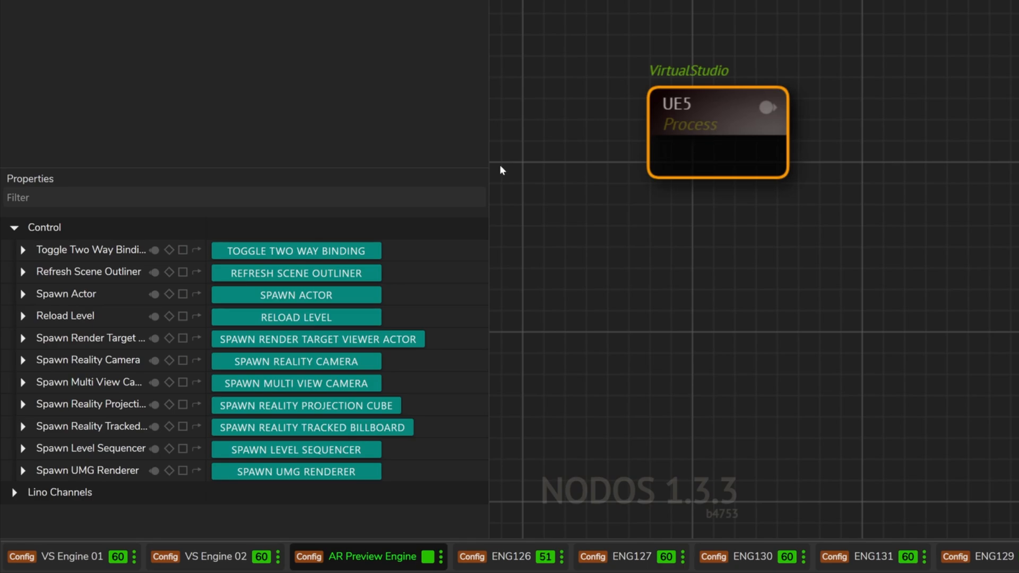
- Add a channel in the UE5 node's Lino Channels properties and mark it as a preview channel
click(14, 492)
scroll(162, 413, down, 2)
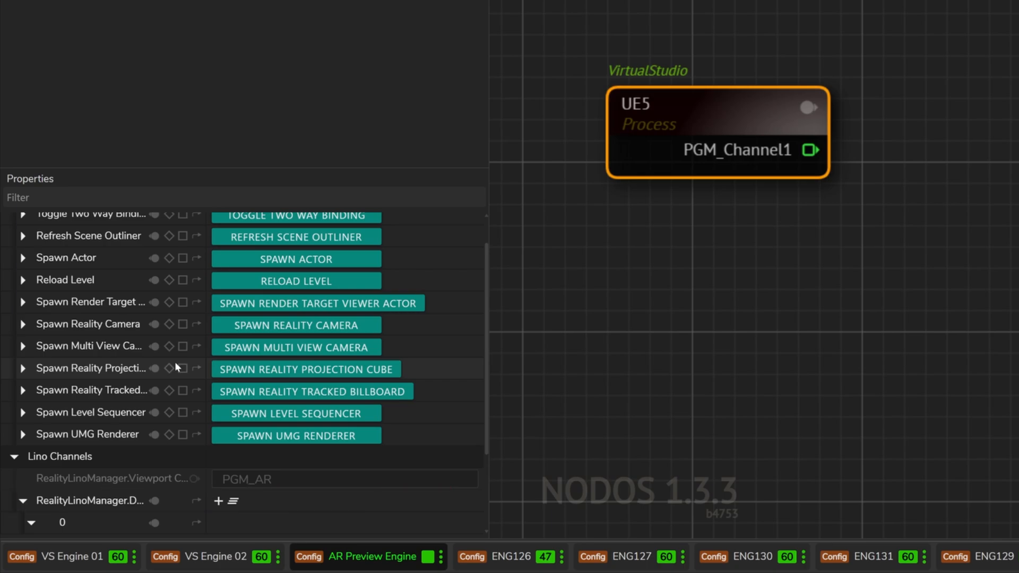
scroll(177, 364, down, 3)
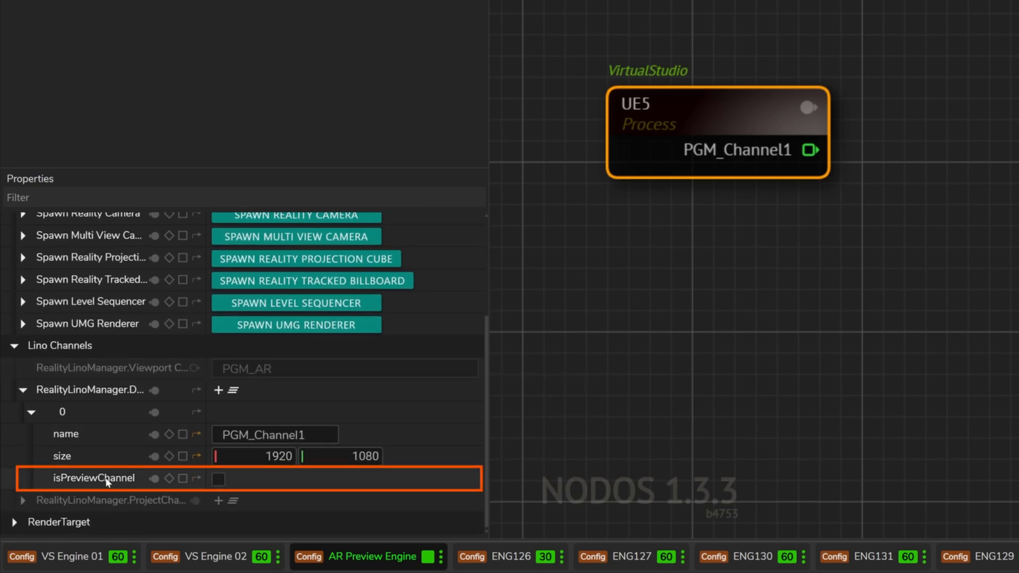
click(218, 479)
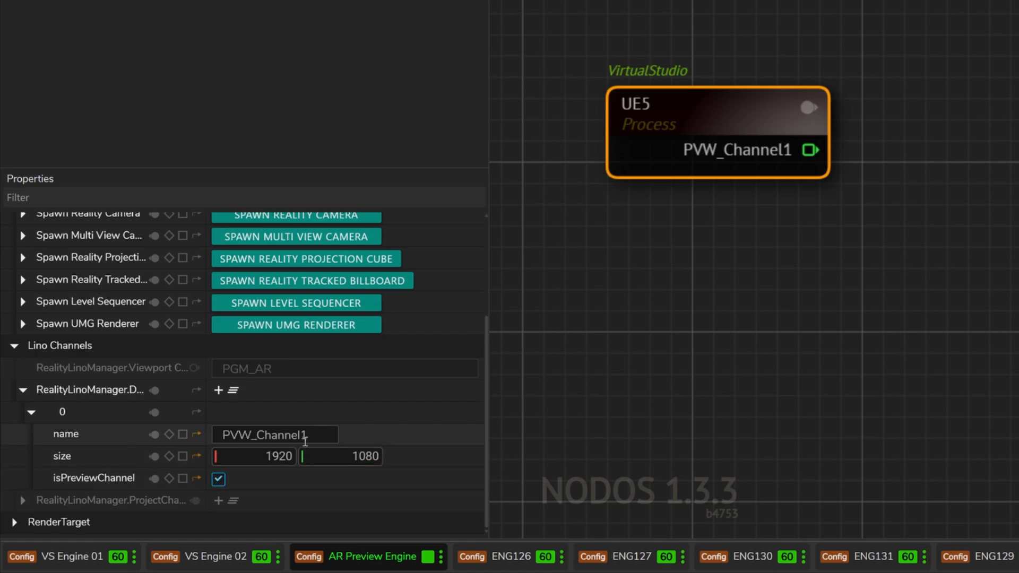
- Rename the AR Preview Engine's preview channel to AR and check its PVW prefix
click(335, 434)
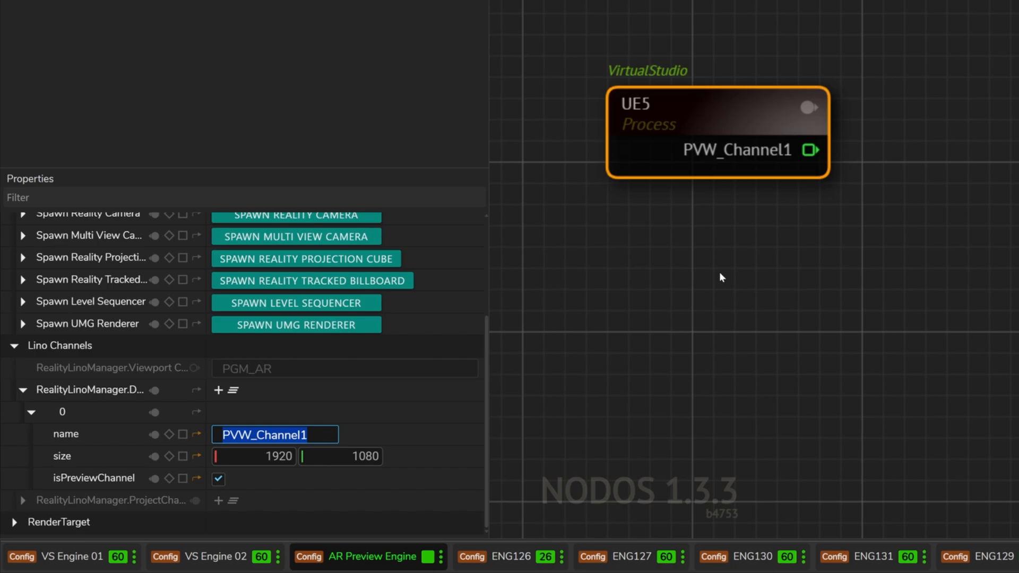
text(AR)
key(Return)
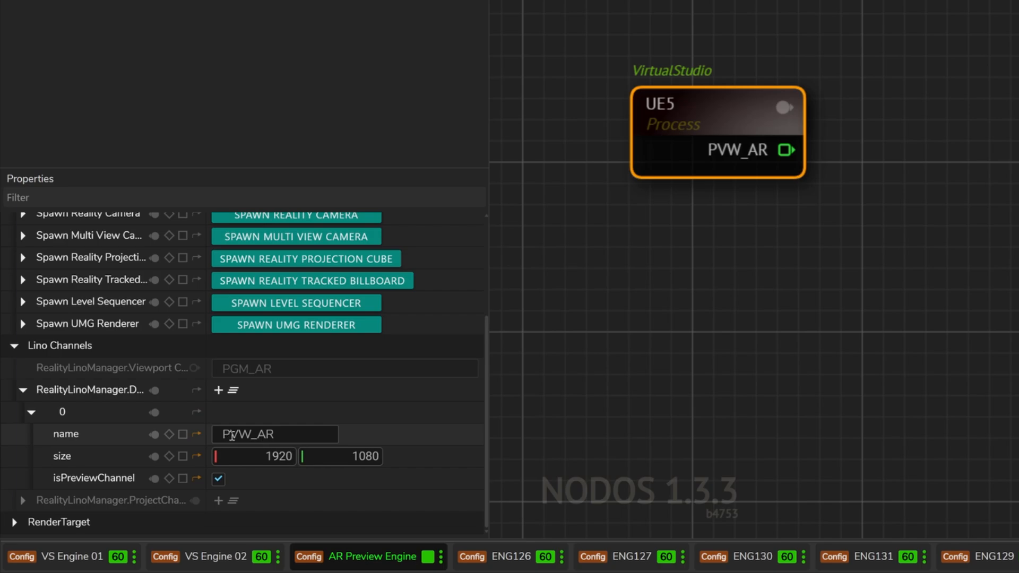
click(251, 434)
drag(251, 434, 220, 433)
click(363, 433)
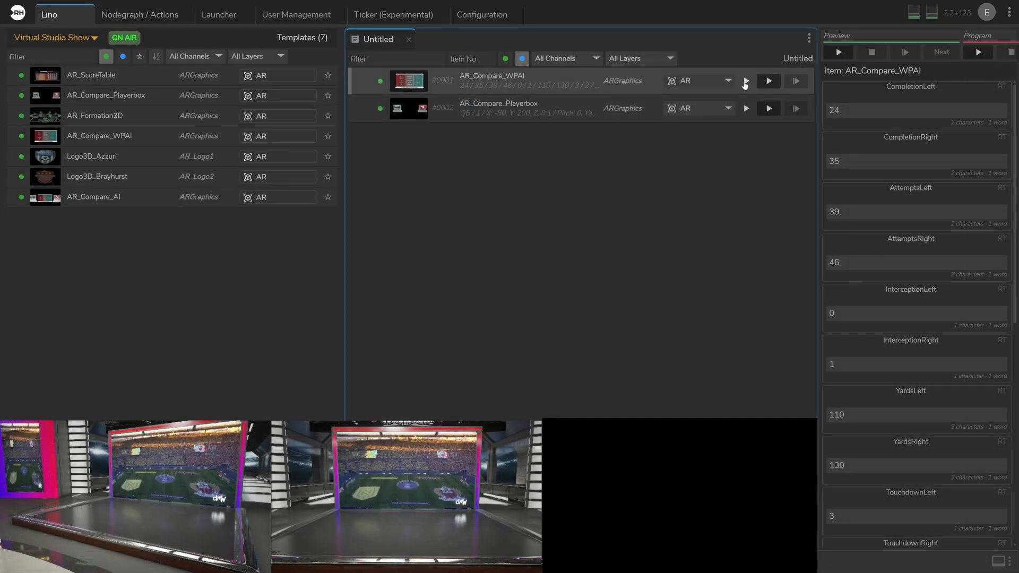
- Play the AR_Compare_WPAI item in preview and set its left and right Completion and Attempts values to 10
click(745, 81)
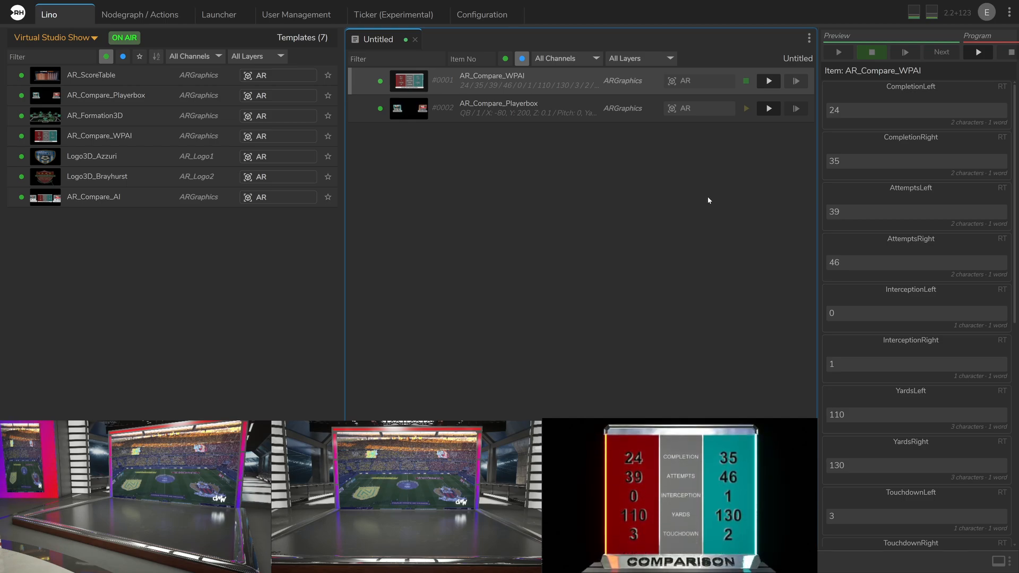
double_click(858, 111)
text(10)
double_click(860, 162)
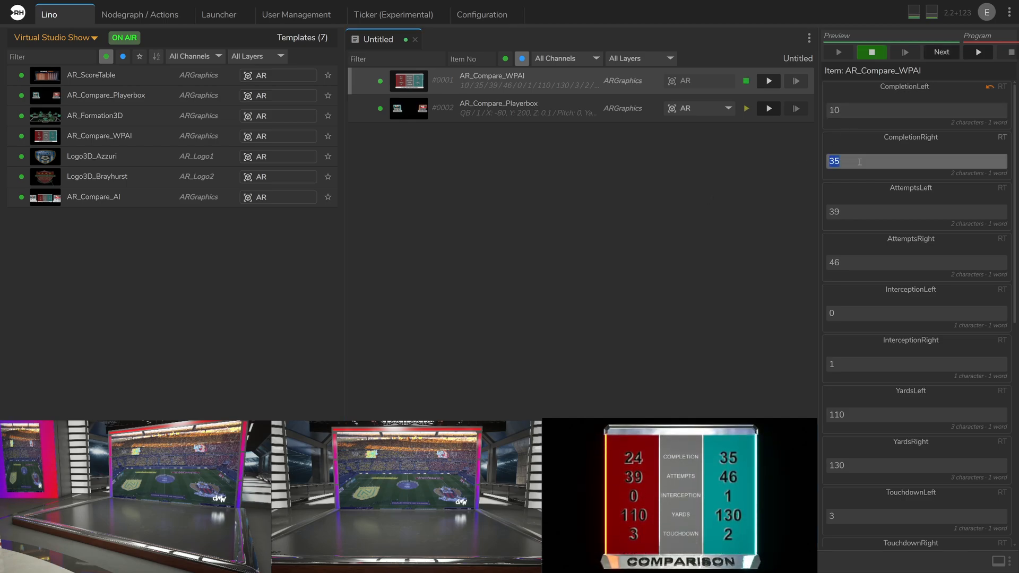
double_click(865, 214)
double_click(866, 262)
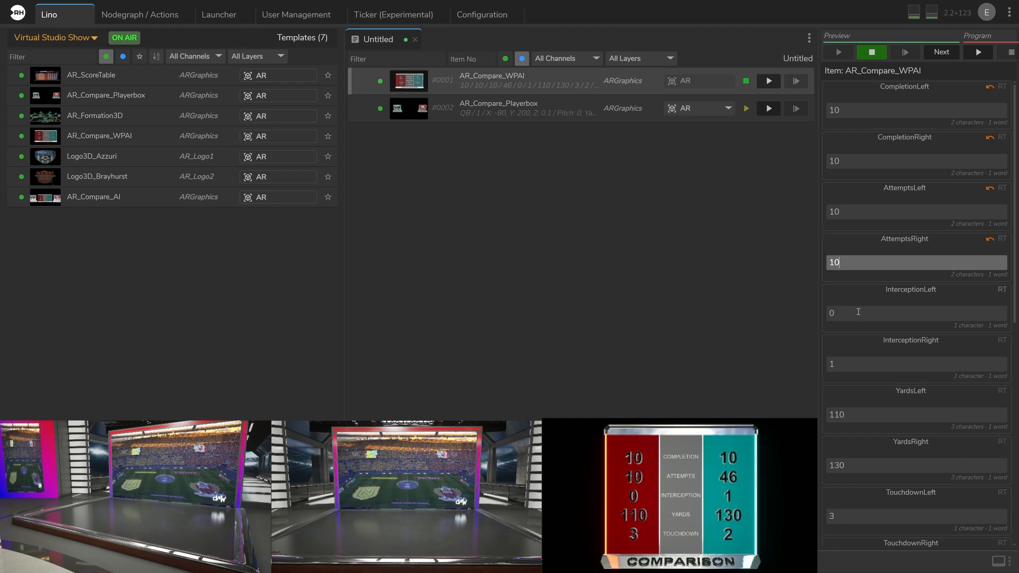
- Set the left and right Interception, Yards and Touchdown values of AR_Compare_WPAI to 10
double_click(858, 311)
text(10)
double_click(858, 364)
text(10)
double_click(854, 414)
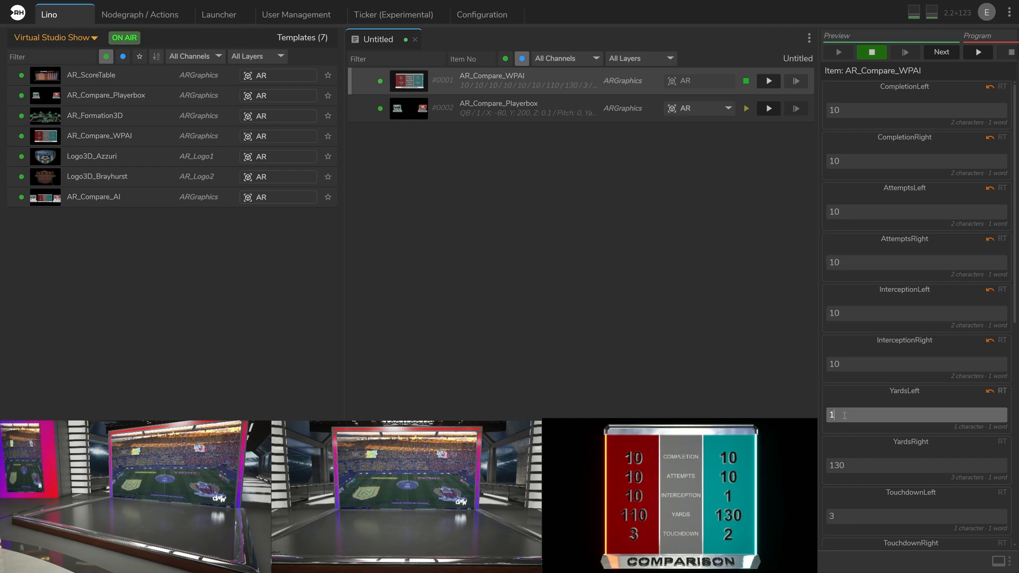
text(10)
double_click(849, 464)
double_click(848, 516)
text(10)
scroll(849, 512, down, 3)
double_click(848, 407)
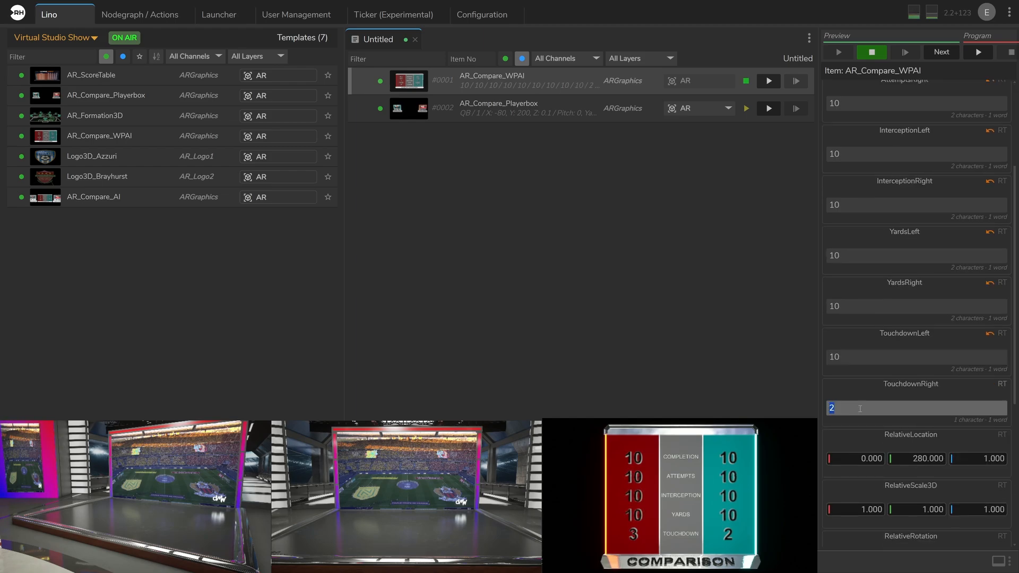
text(10)
- Set the ColorRight of AR_Compare_WPAI to green (104, 233, 25)
click(855, 390)
scroll(855, 388, down, 5)
click(831, 341)
click(885, 435)
click(960, 357)
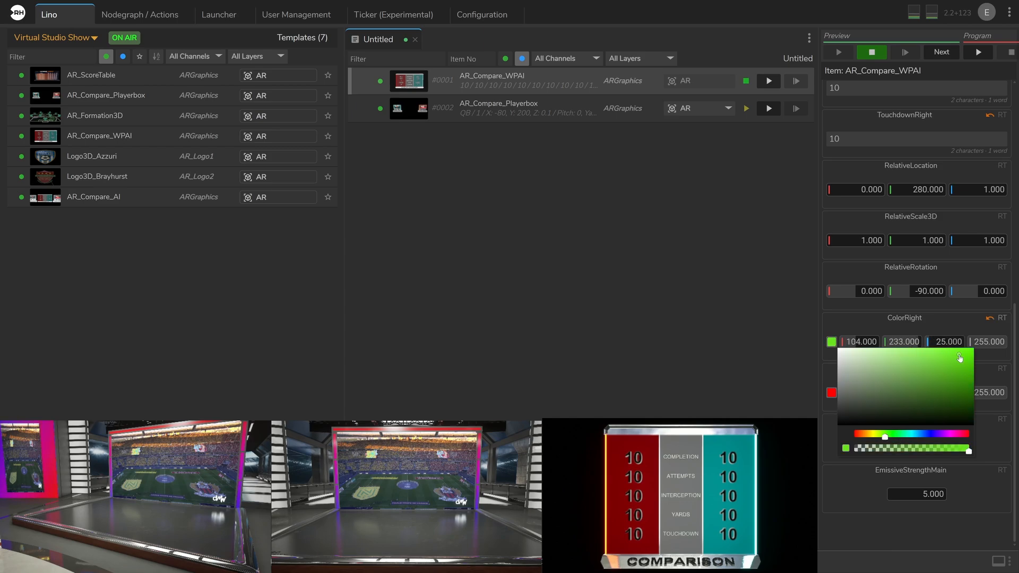
click(695, 308)
- Set the ColorLeft of AR_Compare_WPAI to blue (4, 8, 204) and play the item to program
click(831, 393)
click(950, 485)
click(993, 413)
click(631, 297)
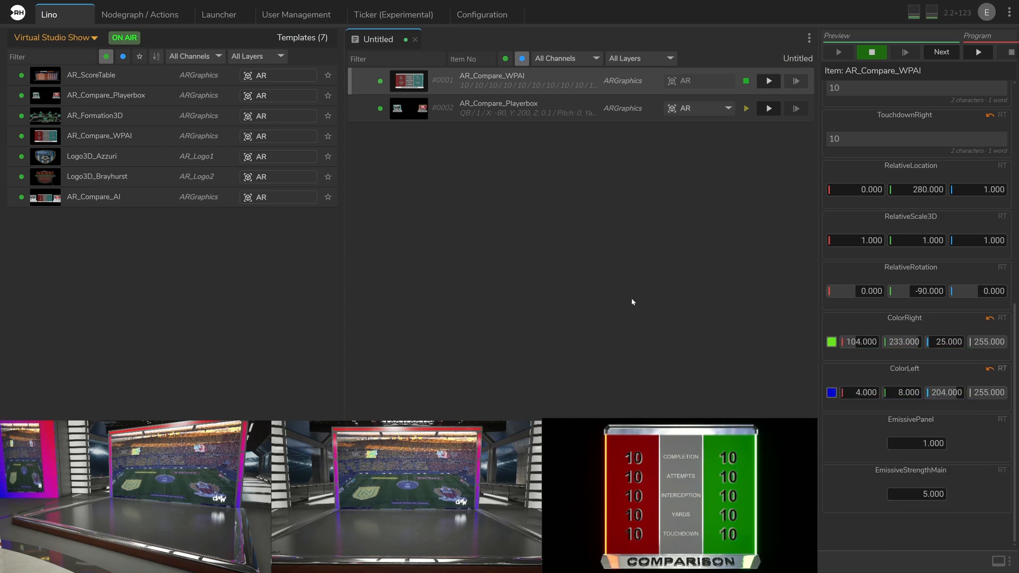
click(769, 81)
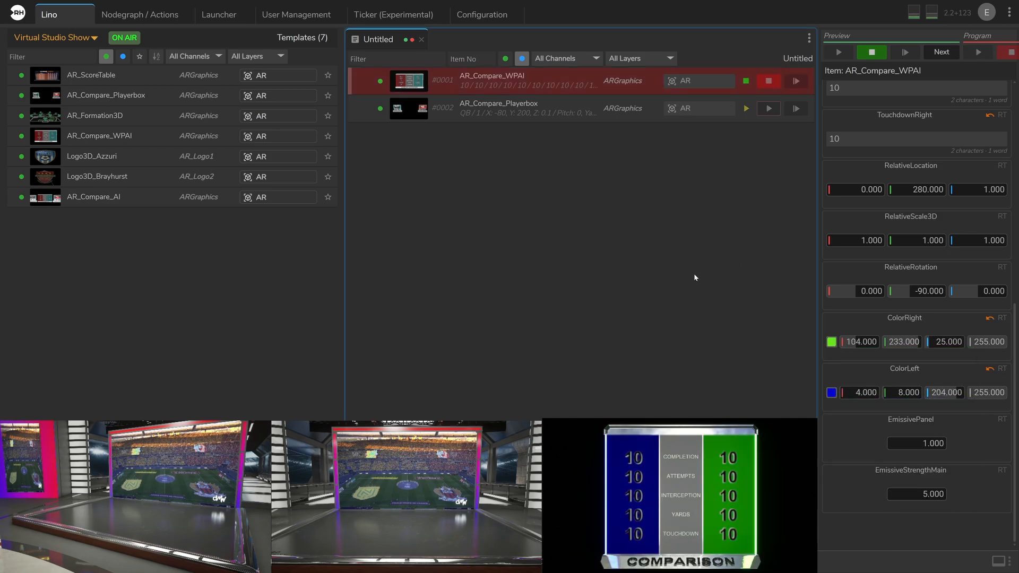